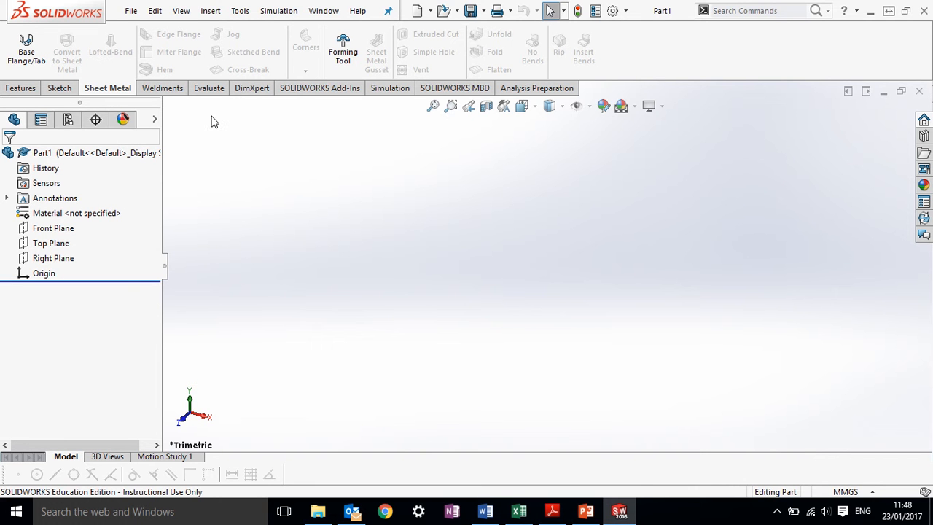
Step: Start a base flange on the Top Plane and sketch a center rectangle about 211 by 61 mm centred on the origin
left_click(32, 64)
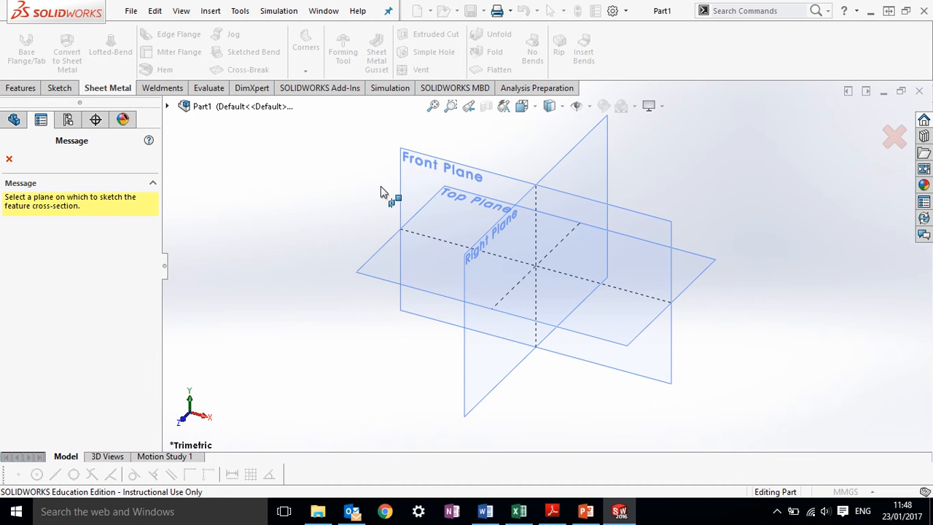
left_click(392, 244)
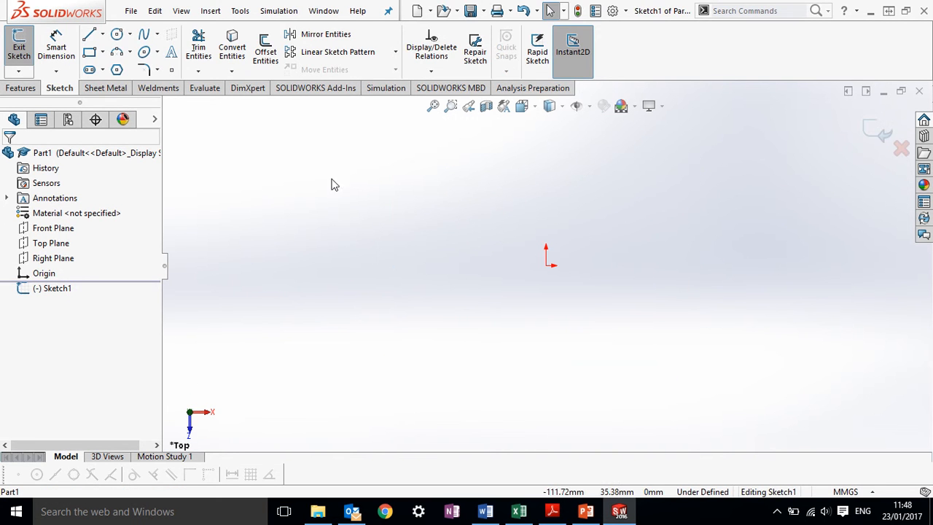
left_click(103, 52)
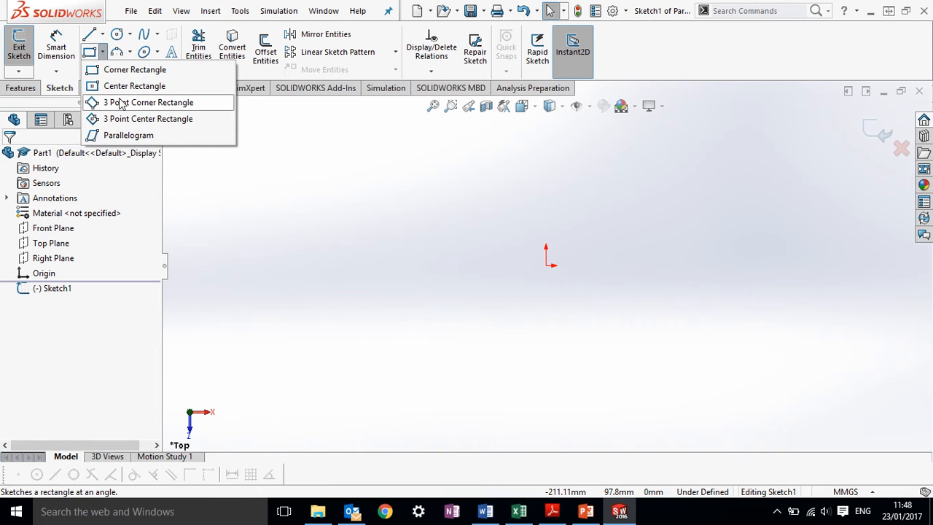
left_click(122, 88)
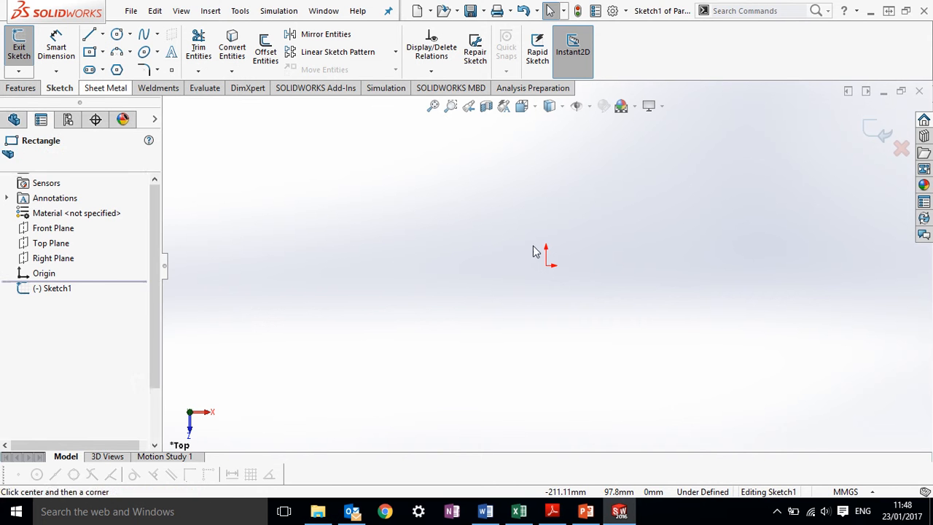
left_click(561, 270)
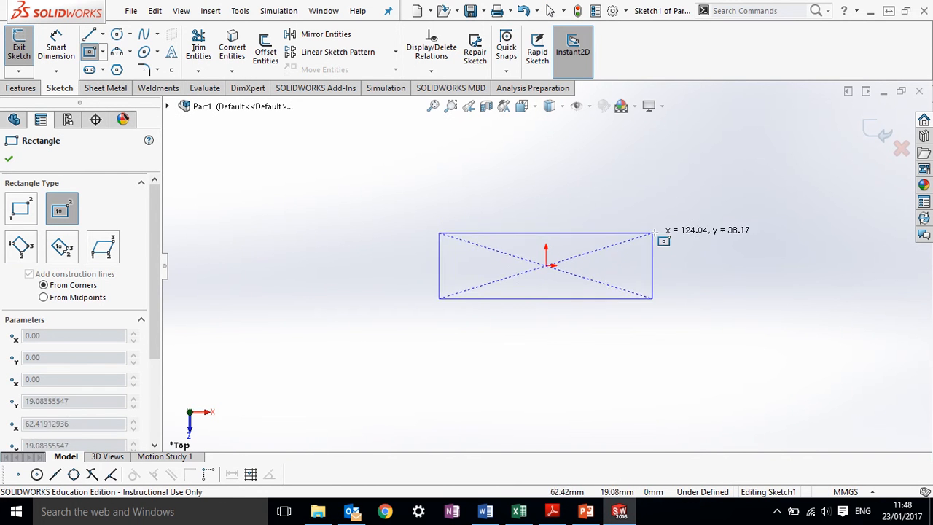
left_click(727, 214)
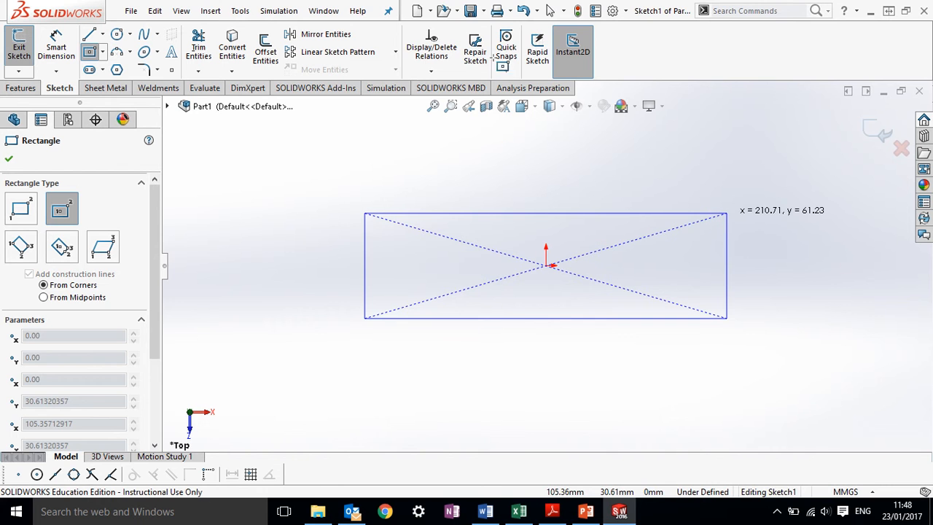
Step: Choose the Sheet Metal Gauge Tables folder and create the base flange 3 mm thick with K-Factor bend allowance and rectangular relief at ratio 0.5
mouse_move(392, 3)
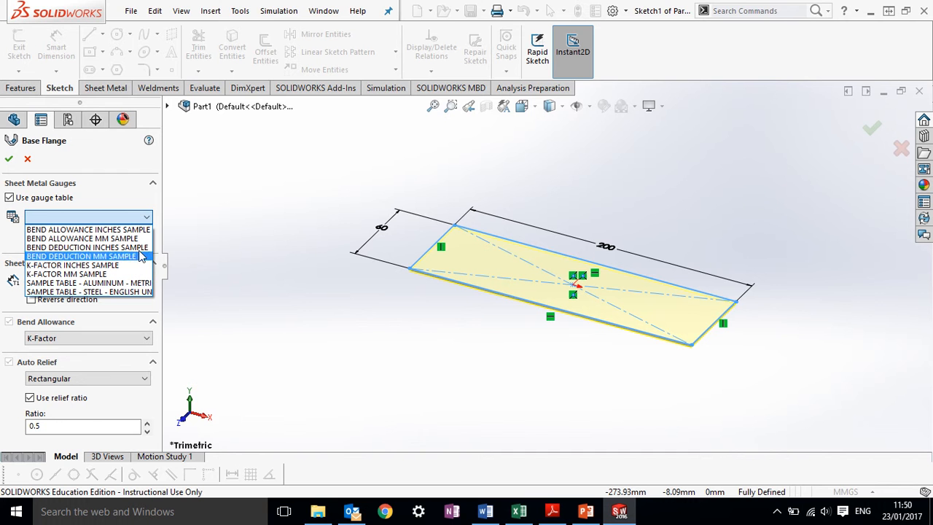
left_click(114, 284)
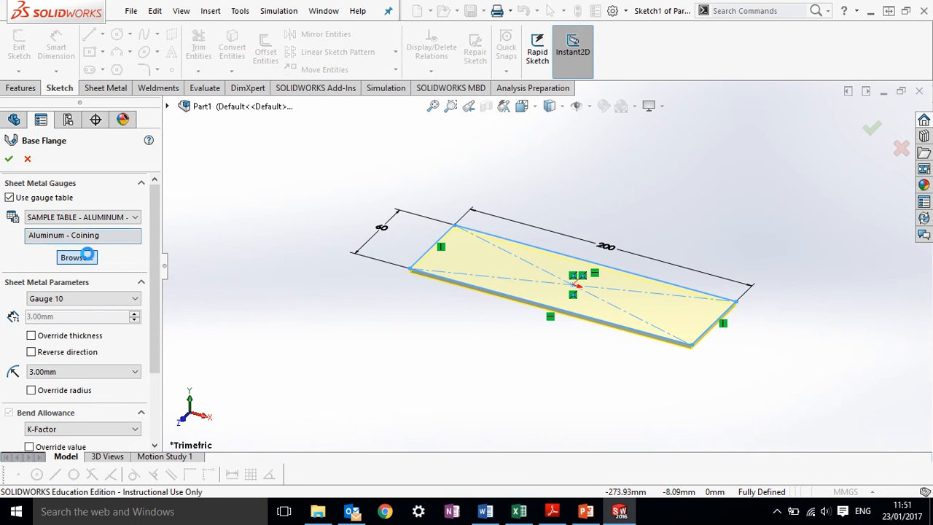
left_click(86, 258)
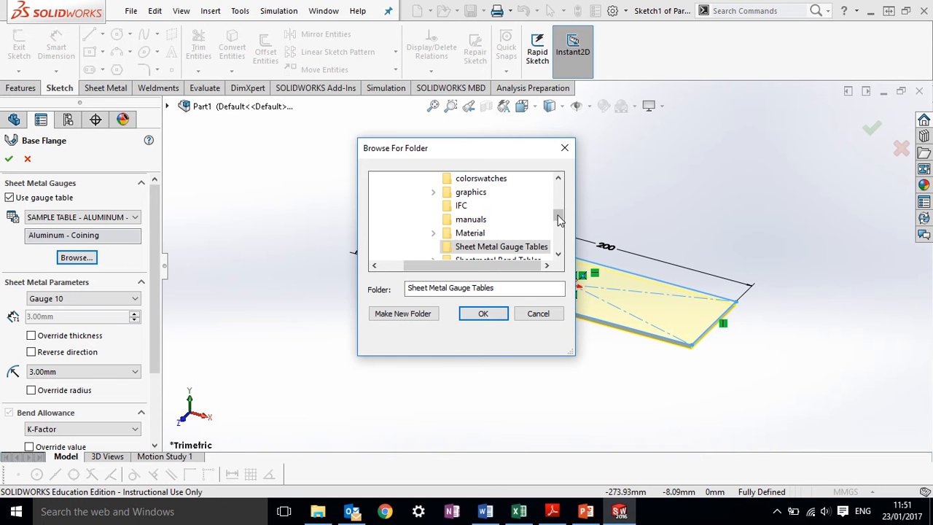
left_click(482, 314)
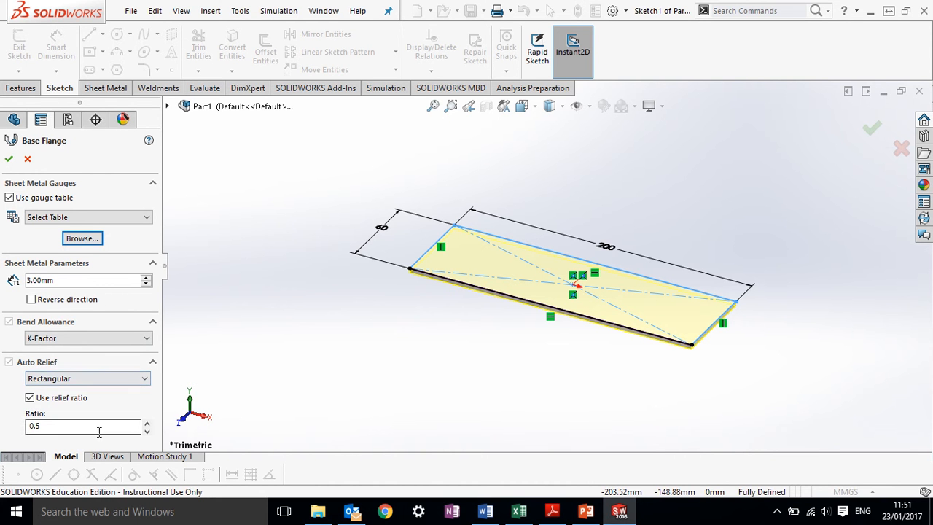
left_click(9, 158)
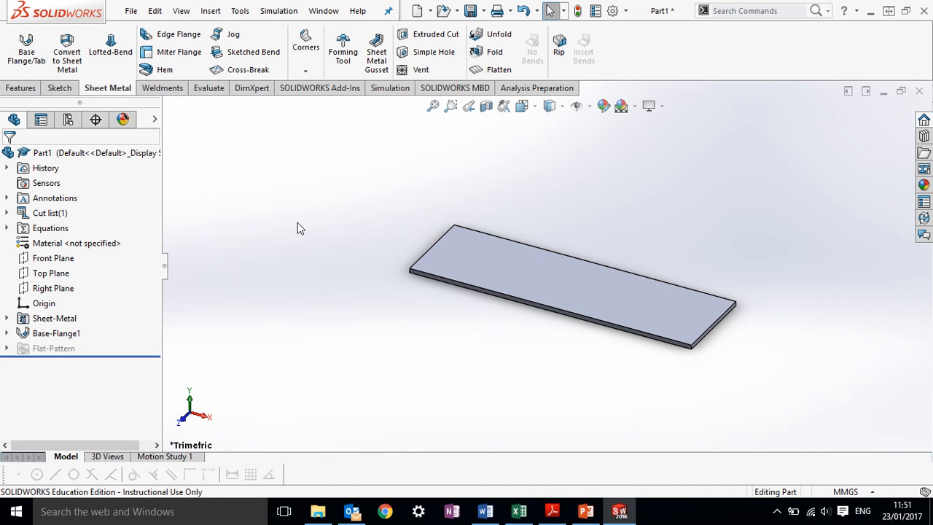
Step: Start an edge flange on all four edges of the base plate, upward at 90° and about 23 mm high
left_click(165, 39)
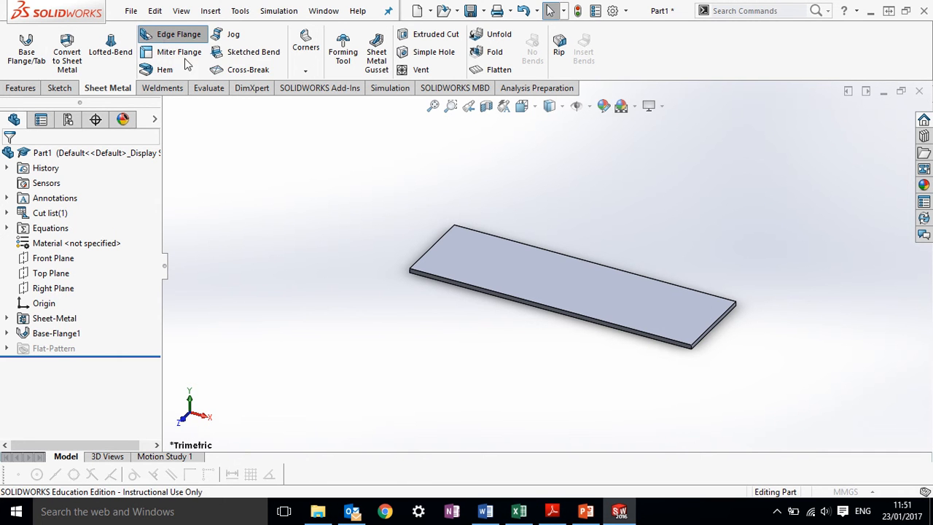
left_click(435, 233)
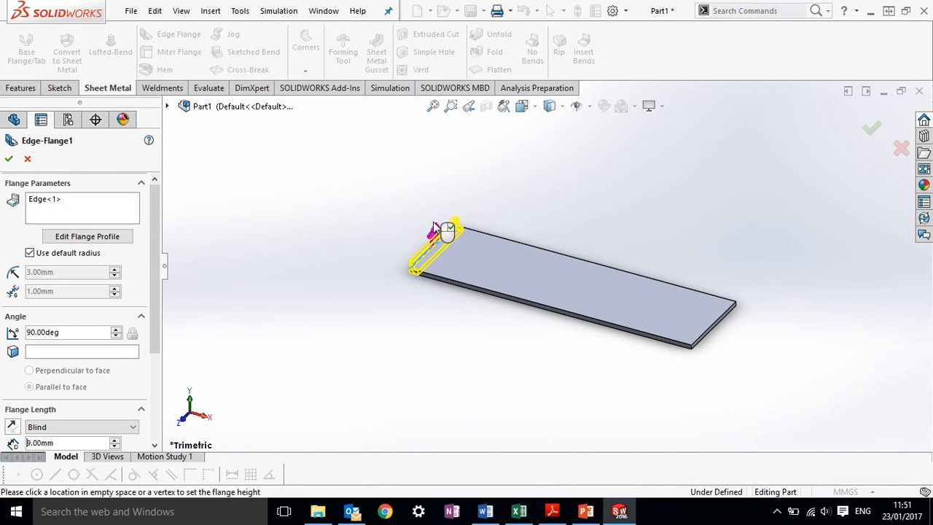
left_click(485, 236)
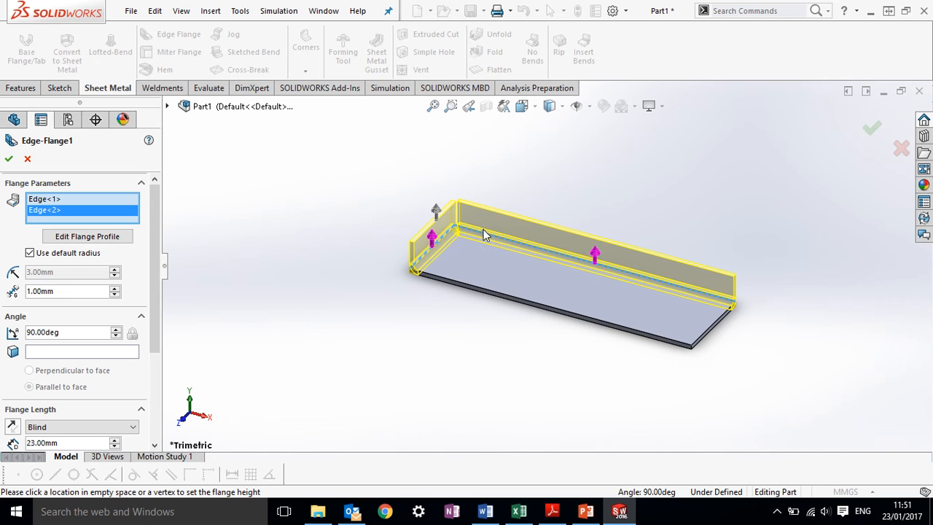
left_click(713, 326)
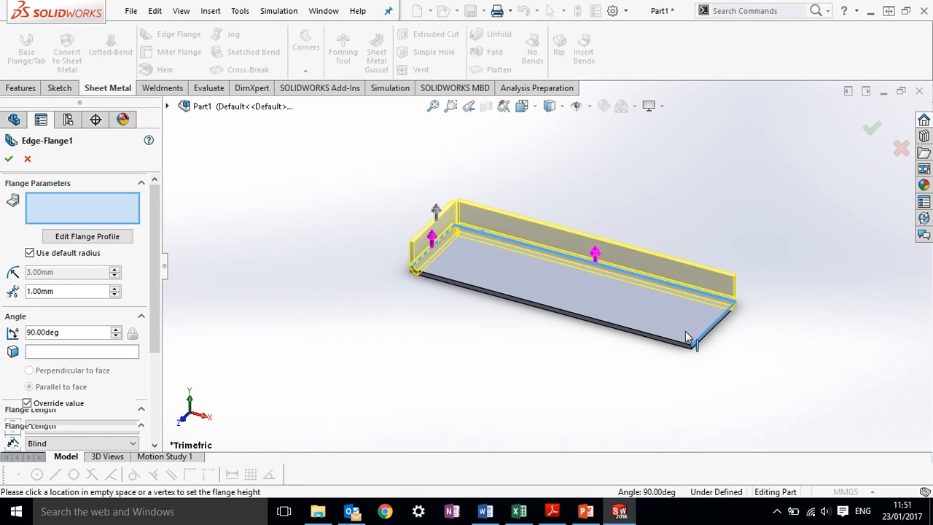
left_click(645, 339)
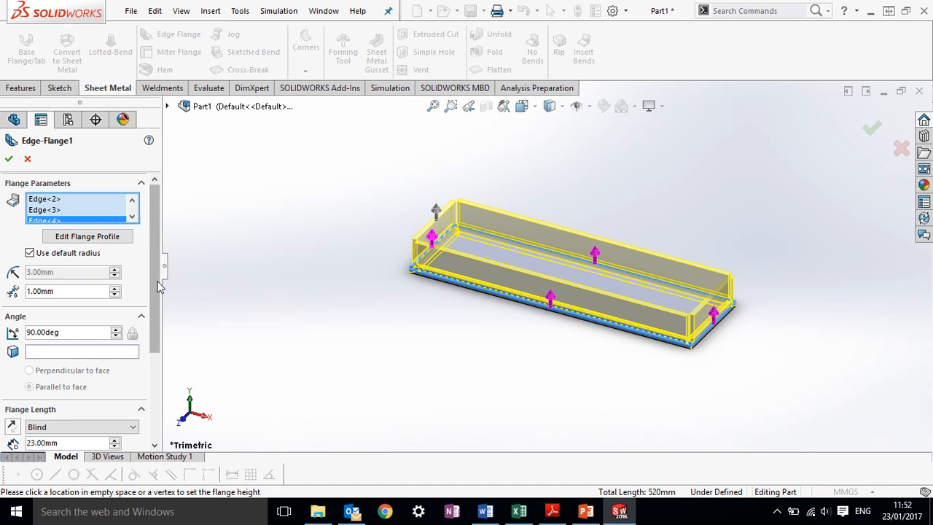
Step: Set the edge flange length to 40 mm with the Material Inside position and complete the four walls
scroll(158, 292, "down", 1)
scroll(159, 296, "down", 3)
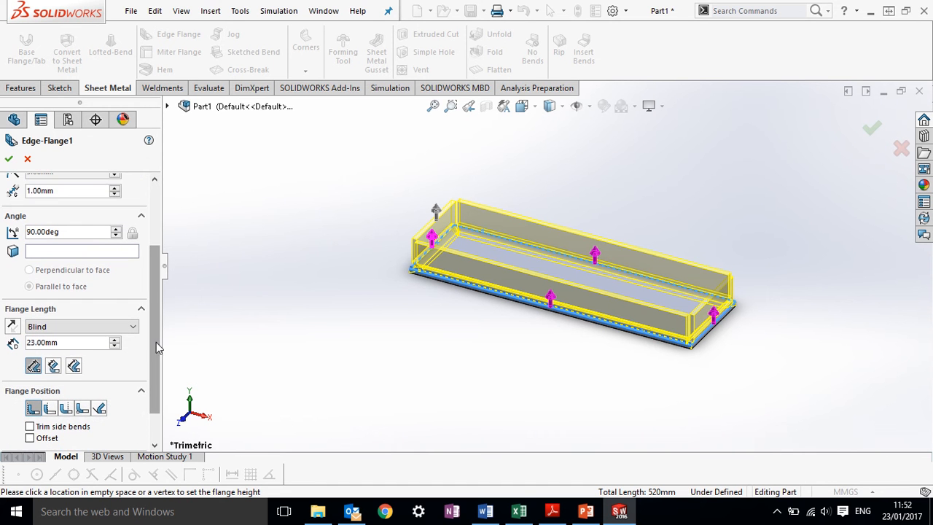
left_click_drag(63, 344, 14, 350)
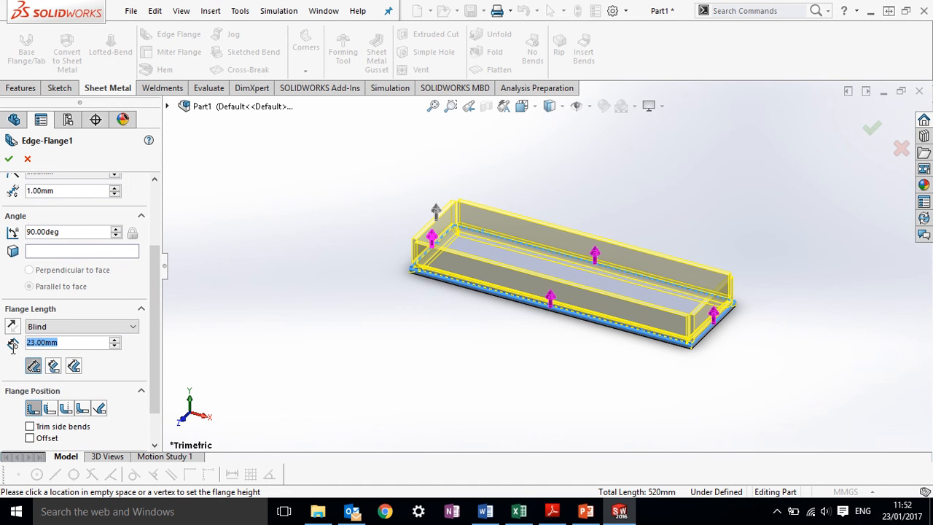
type("40")
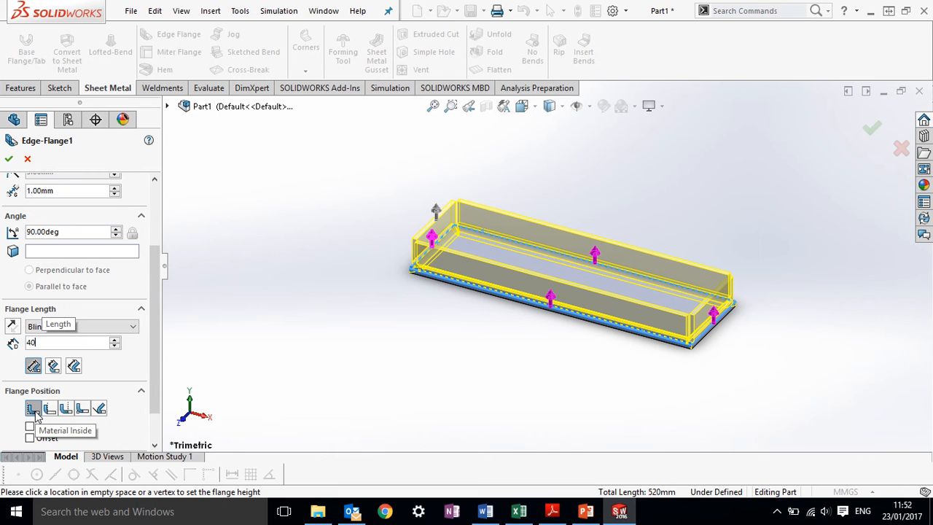
left_click(36, 413)
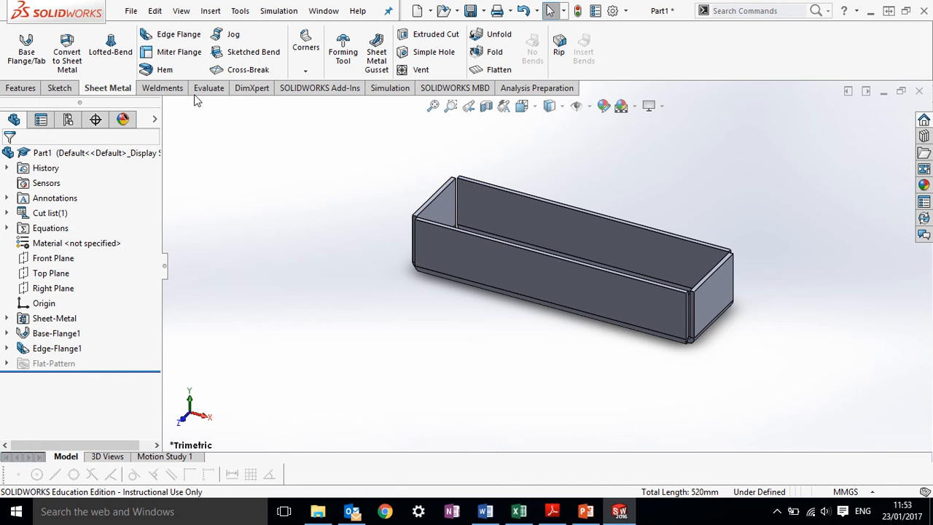
Step: Start a hem on the top outer edges of the front long wall and both short end walls
left_click(164, 78)
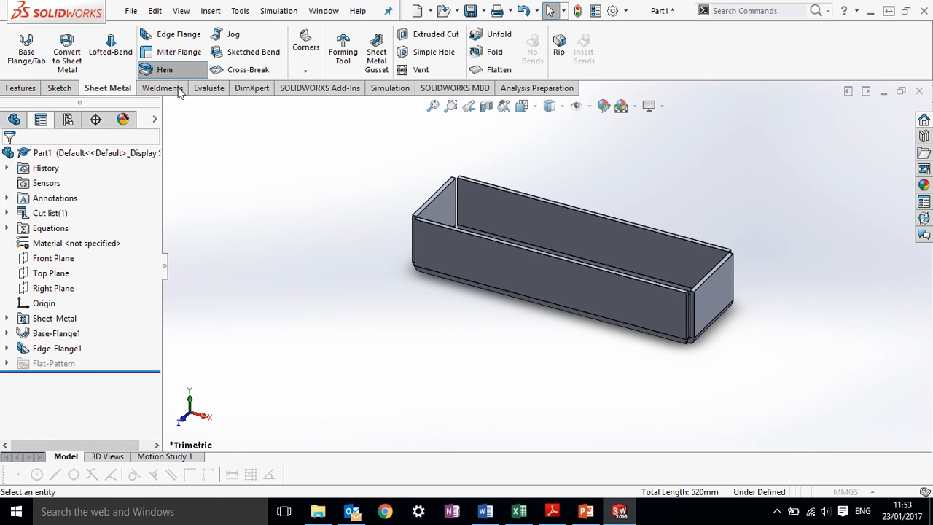
mouse_move(355, 19)
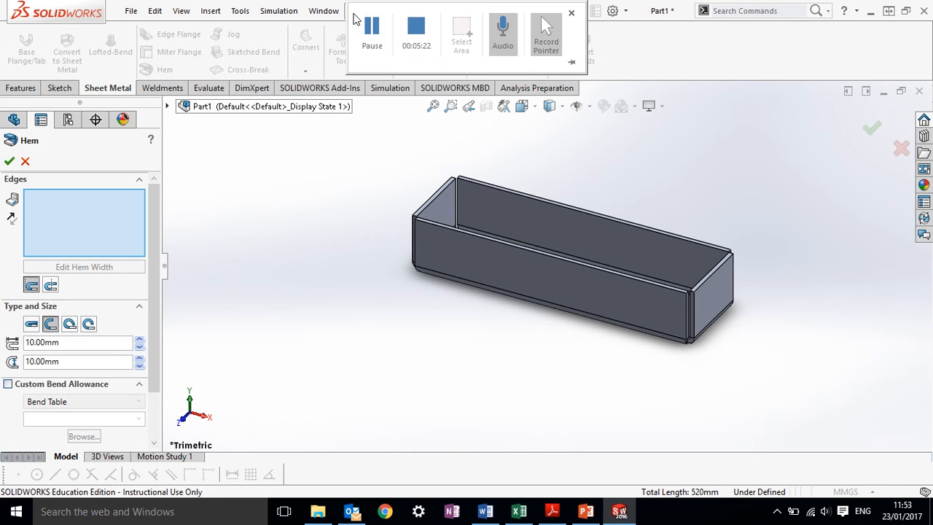
left_click(424, 207)
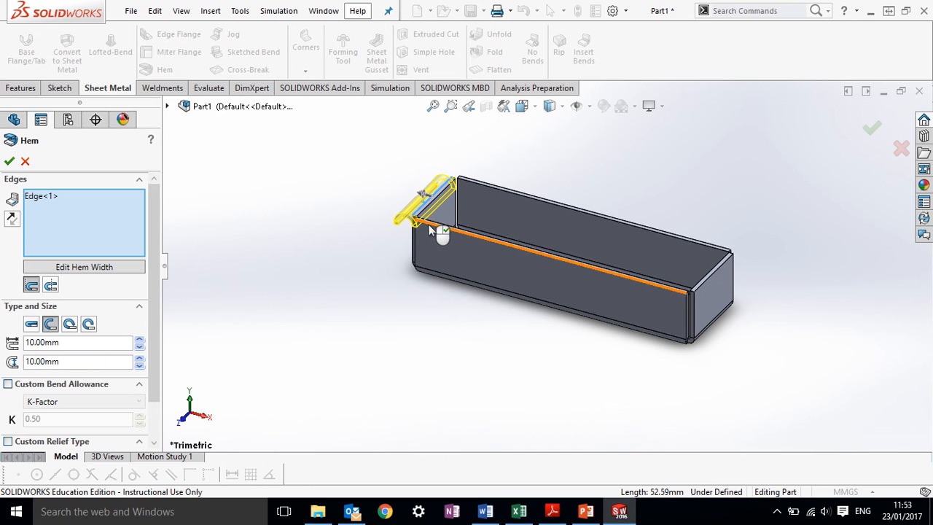
left_click(434, 226)
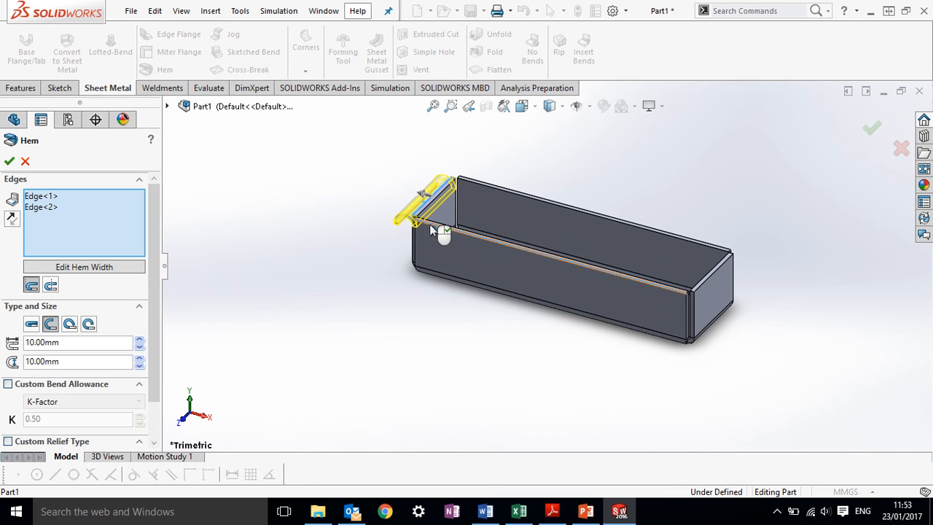
left_click(718, 271)
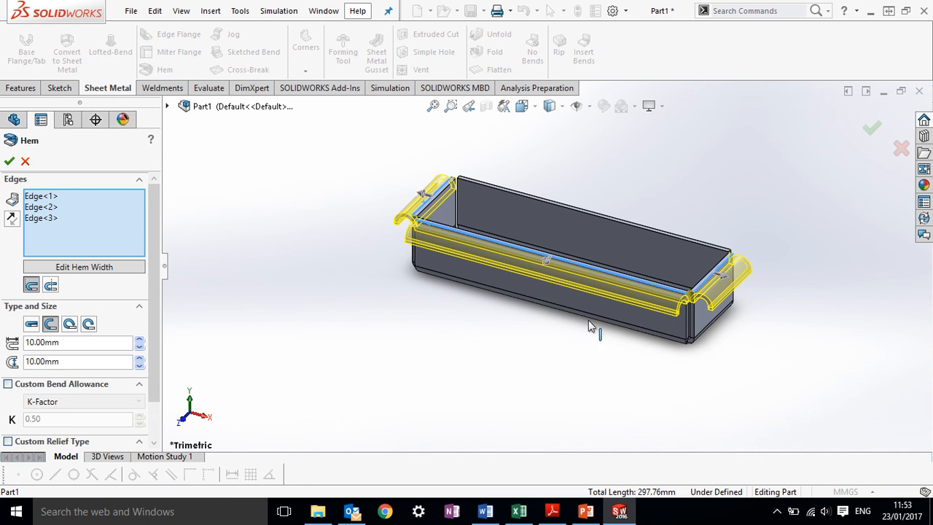
Step: Make the hem type tear drop with a 200° angle and 0.75 mm radius, and complete the hem
left_click(88, 325)
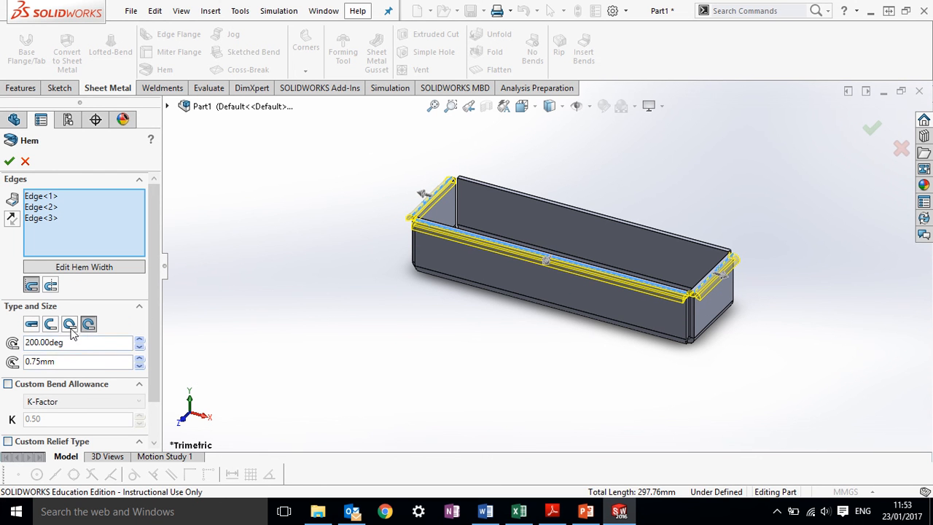
left_click(72, 328)
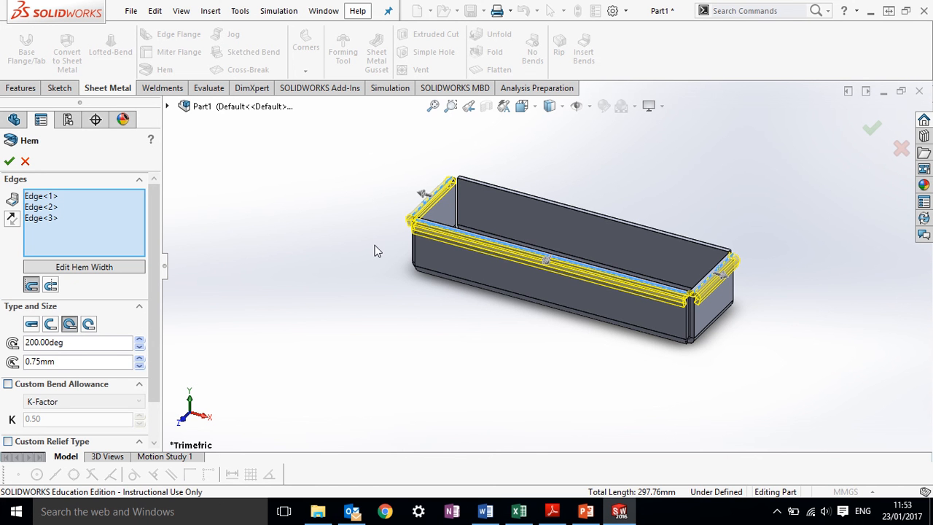
key("z")
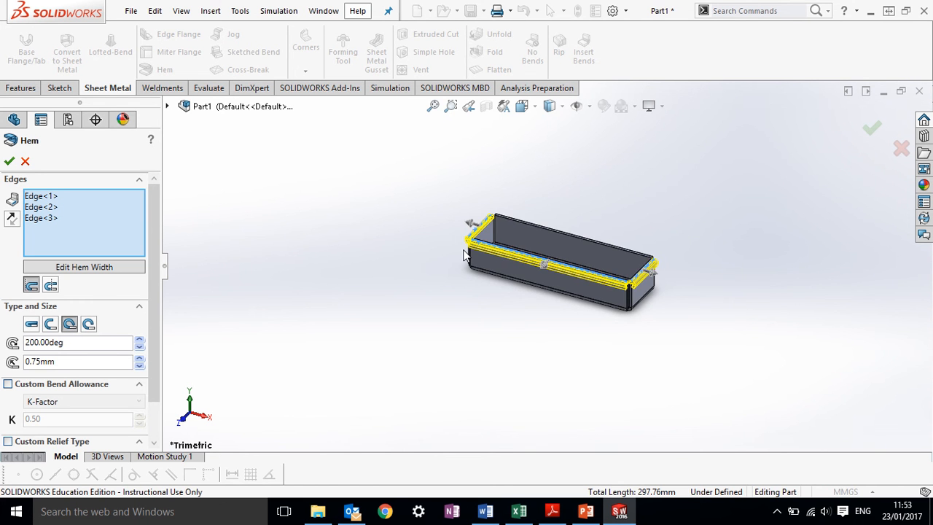
scroll(463, 253, "down", 5)
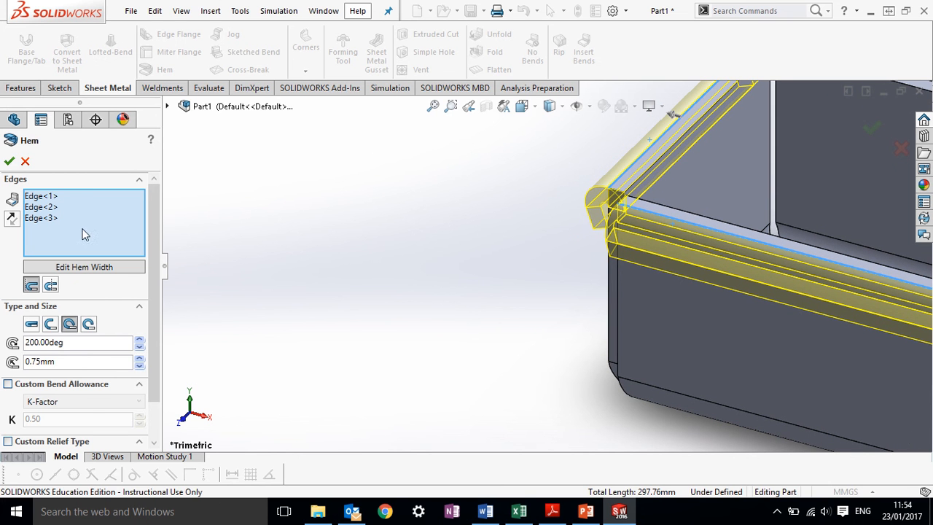
left_click(8, 160)
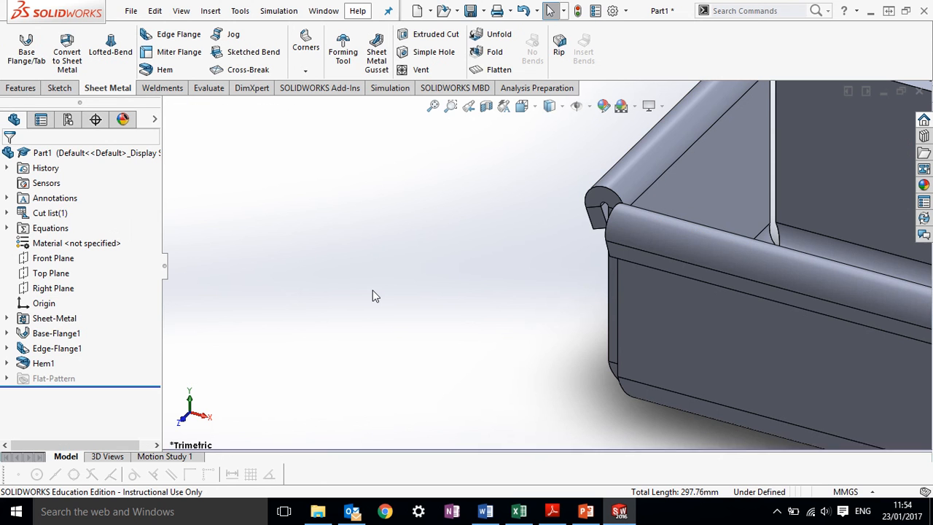
Step: Flatten the sheet metal box to examine its flat pattern and bend lines, and return it to the folded state
left_click(490, 70)
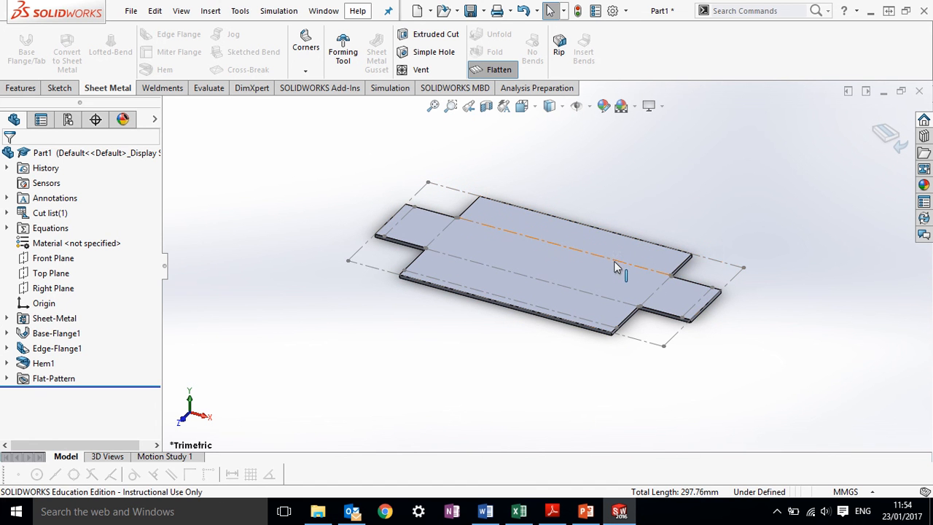
left_click(884, 137)
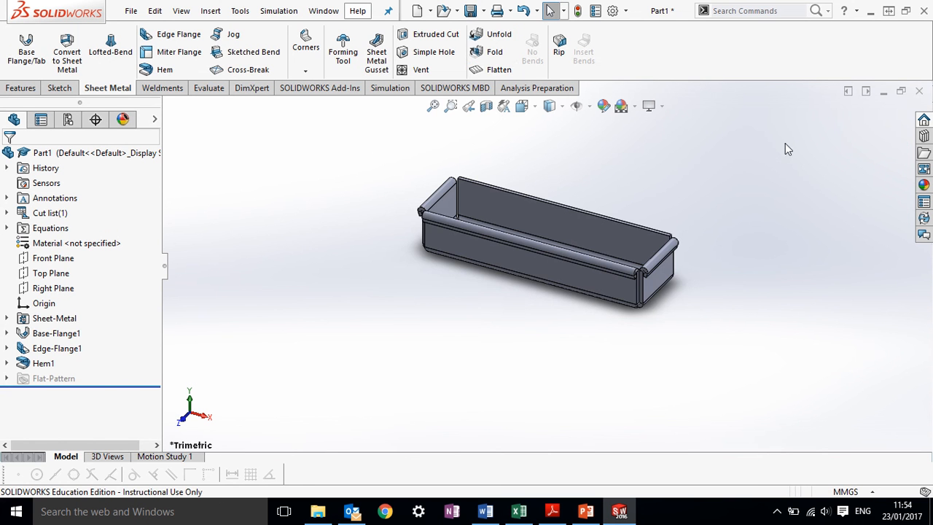
Step: Save the part as Boxshelf in the BTEC NQF Engineering folder
left_click(416, 10)
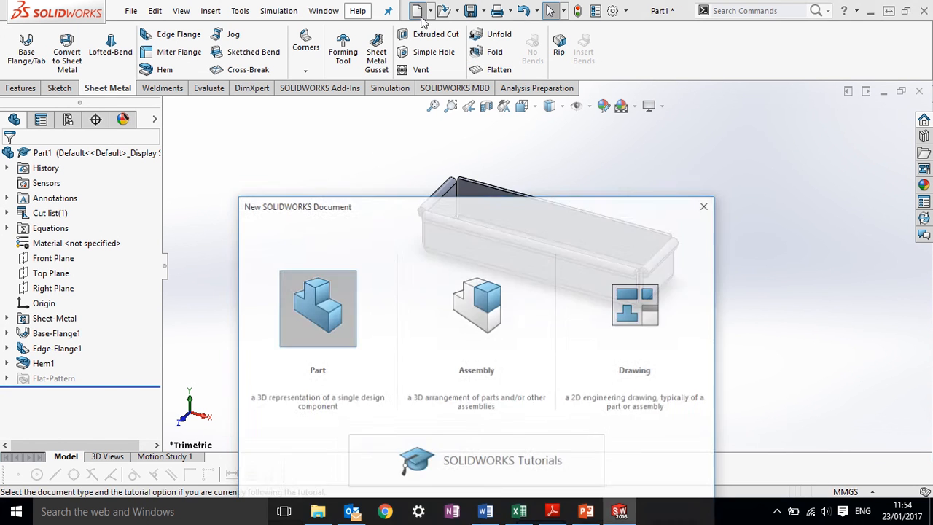
left_click(705, 204)
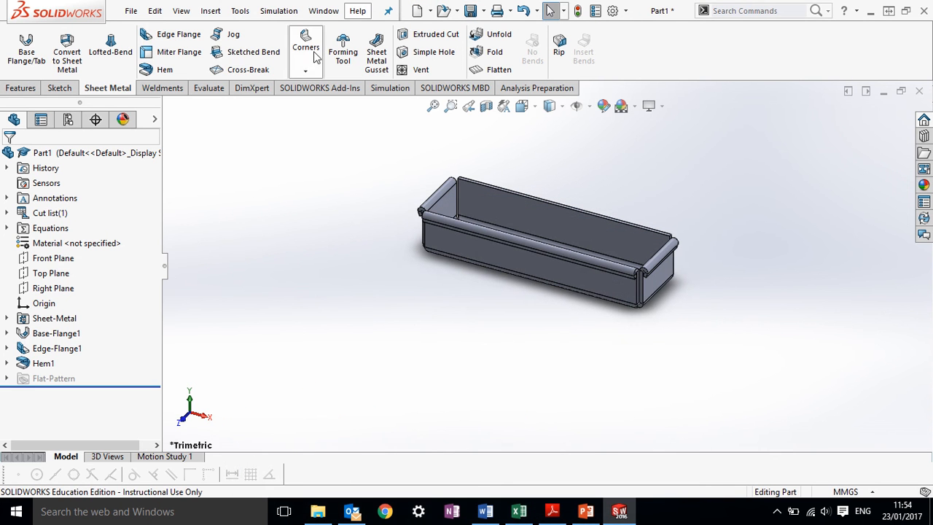
left_click(131, 11)
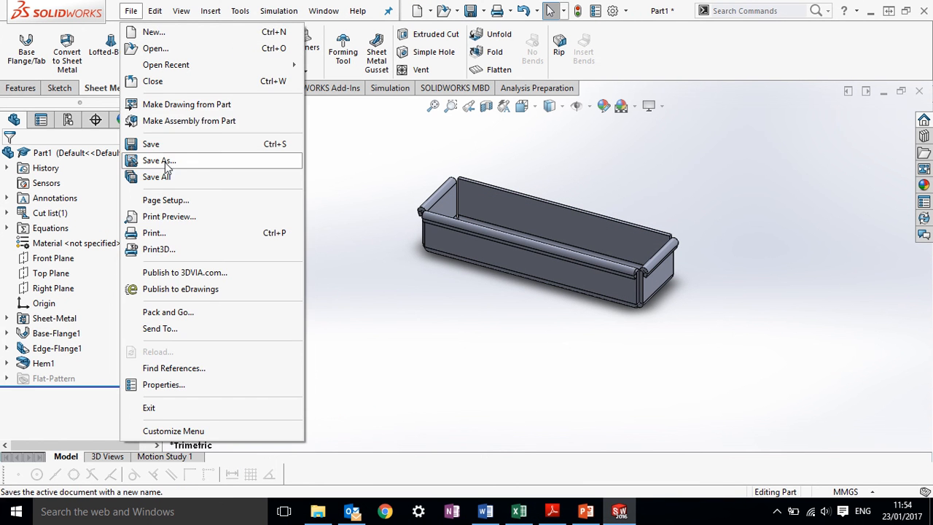
left_click(401, 195)
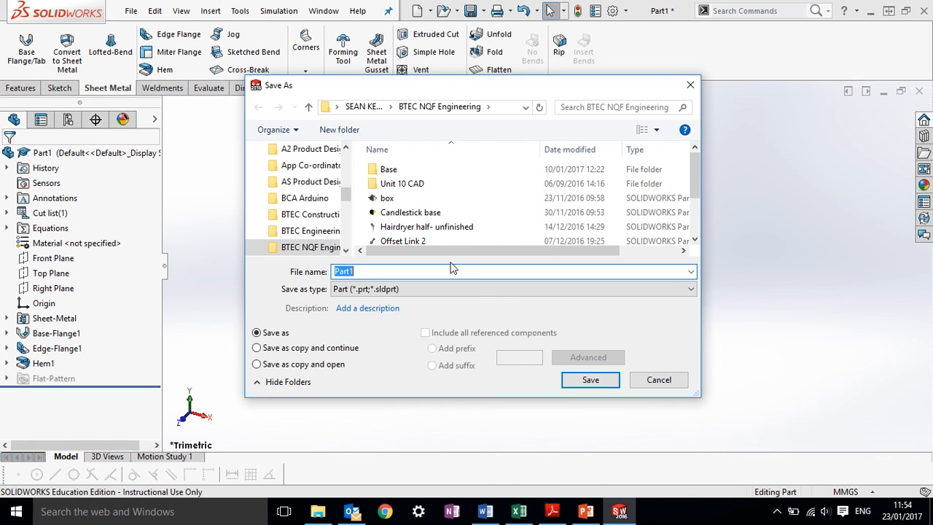
key("BackSpace")
type("Box")
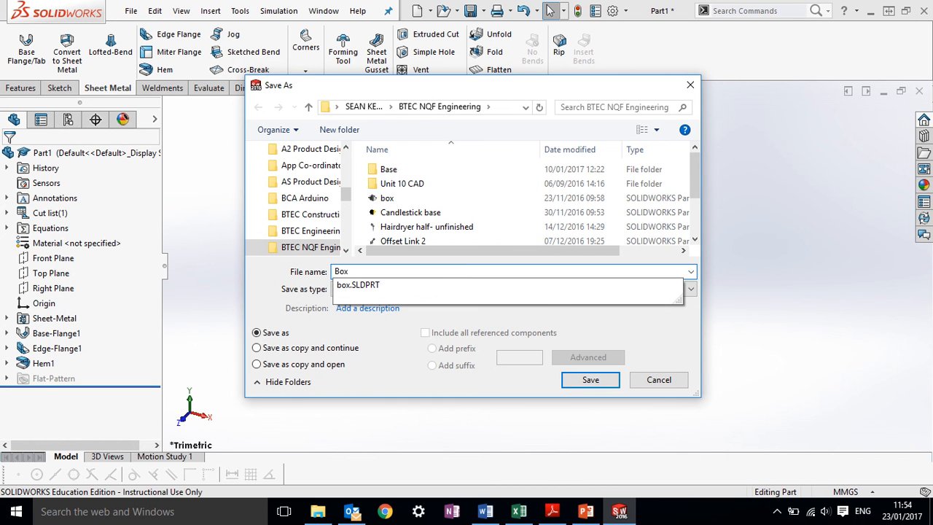
type("shelf")
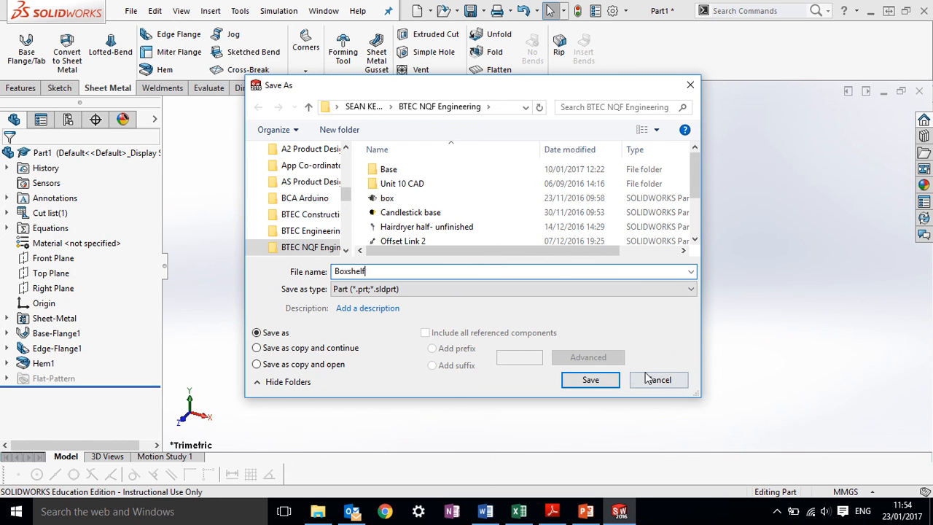
left_click(592, 380)
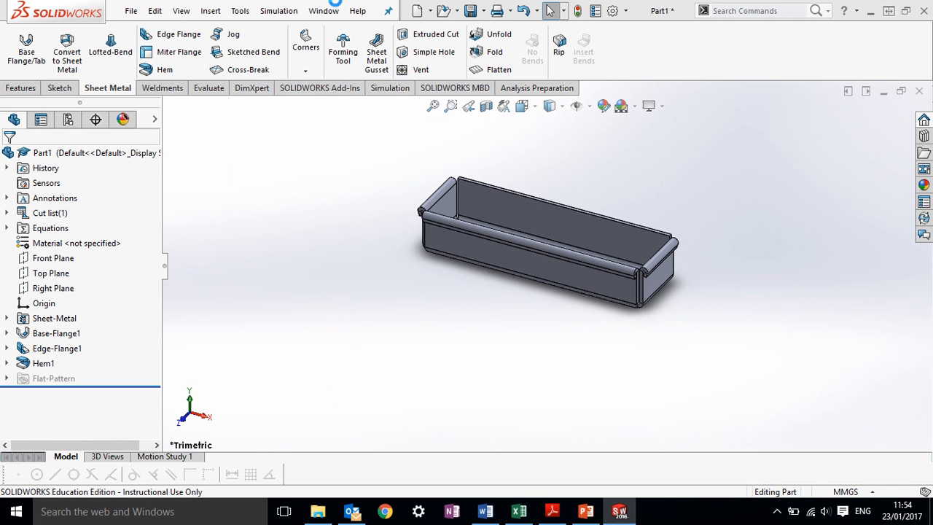
mouse_move(355, 4)
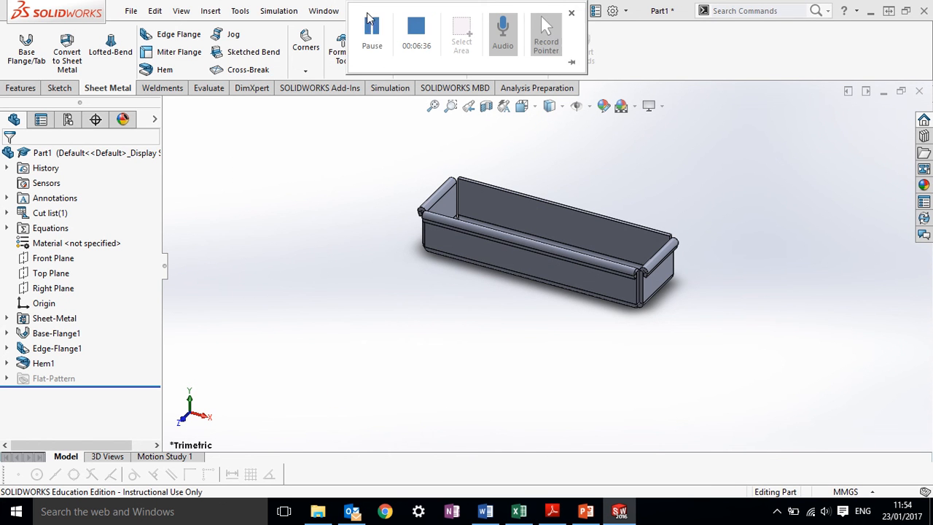